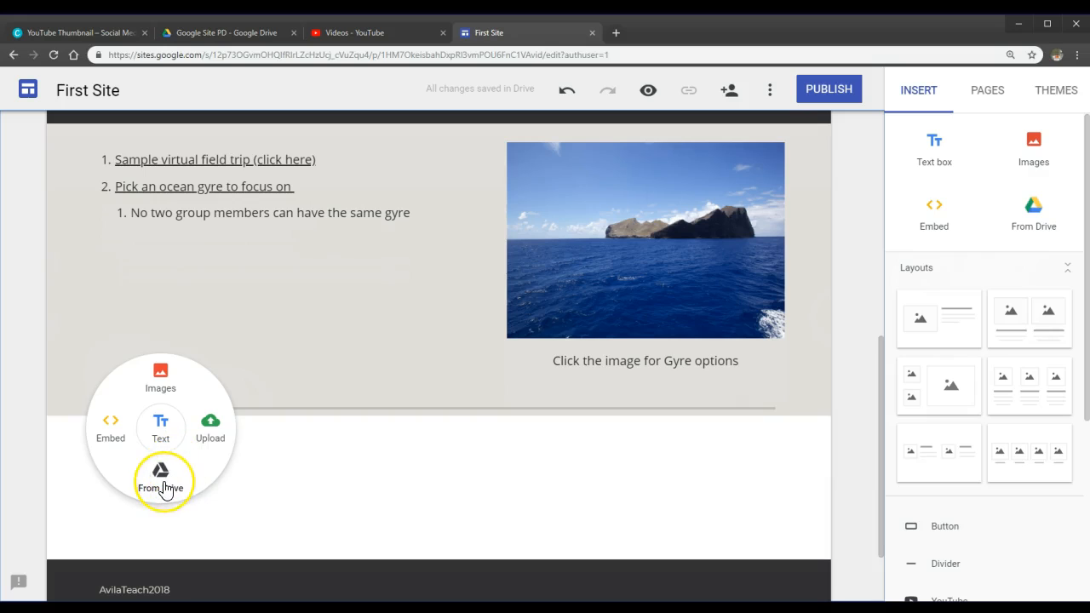
# Search Google Drive for "virtual tour" and insert the Virtual Field Trip Assignment document into a new section below the divider.
pyautogui.click(165, 490)
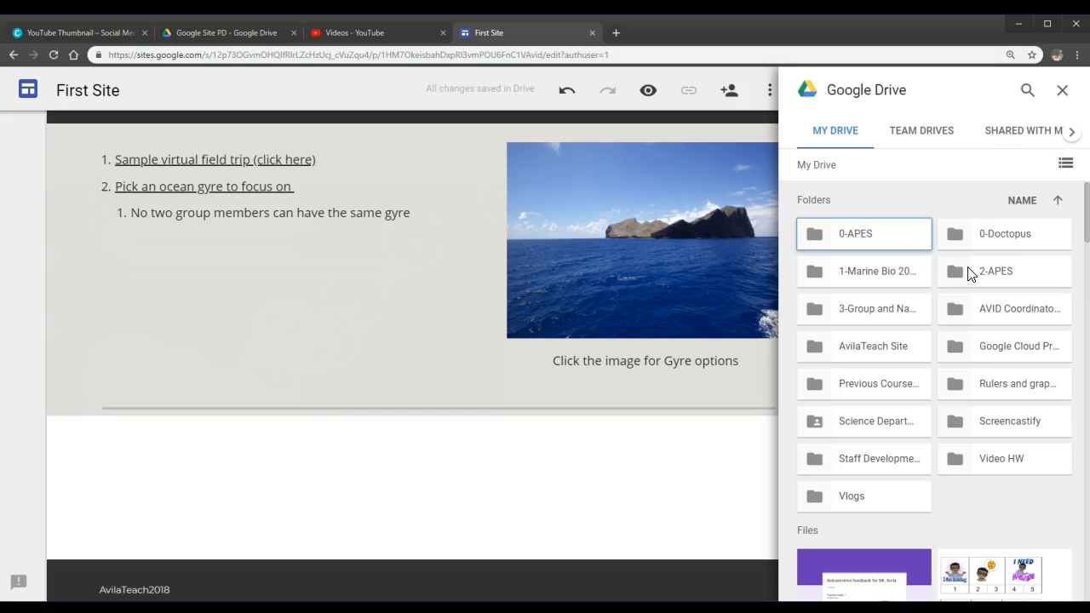
pyautogui.click(1027, 92)
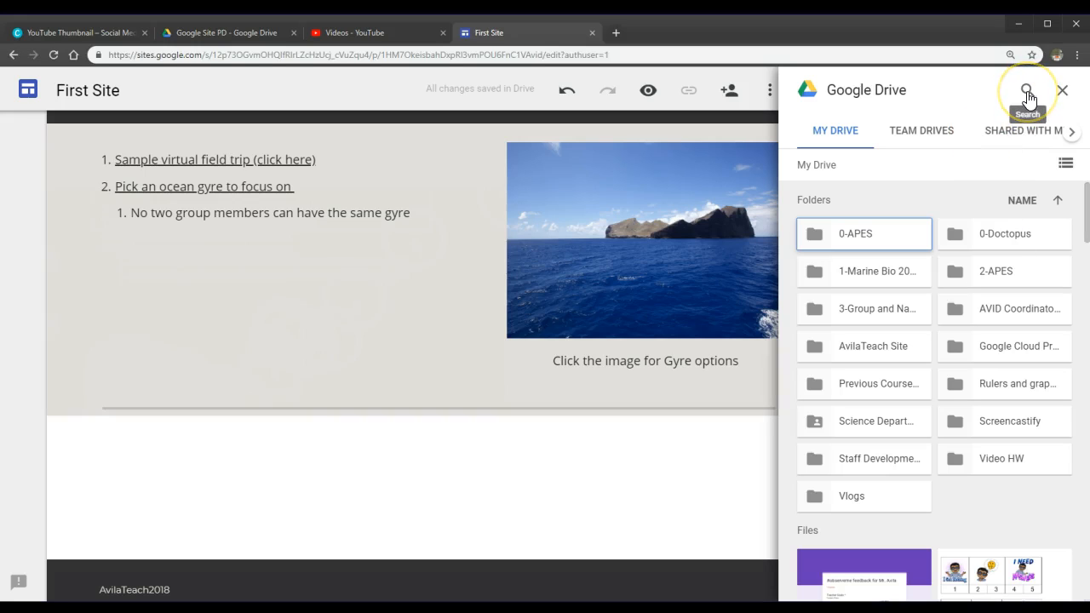
pyautogui.click(1028, 94)
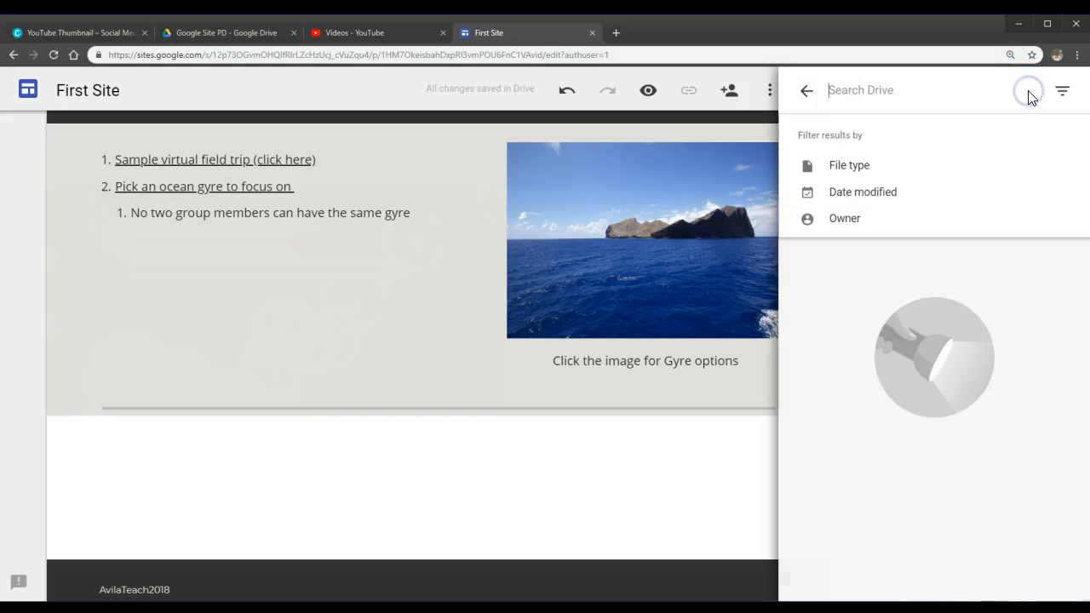
pyautogui.write('v')
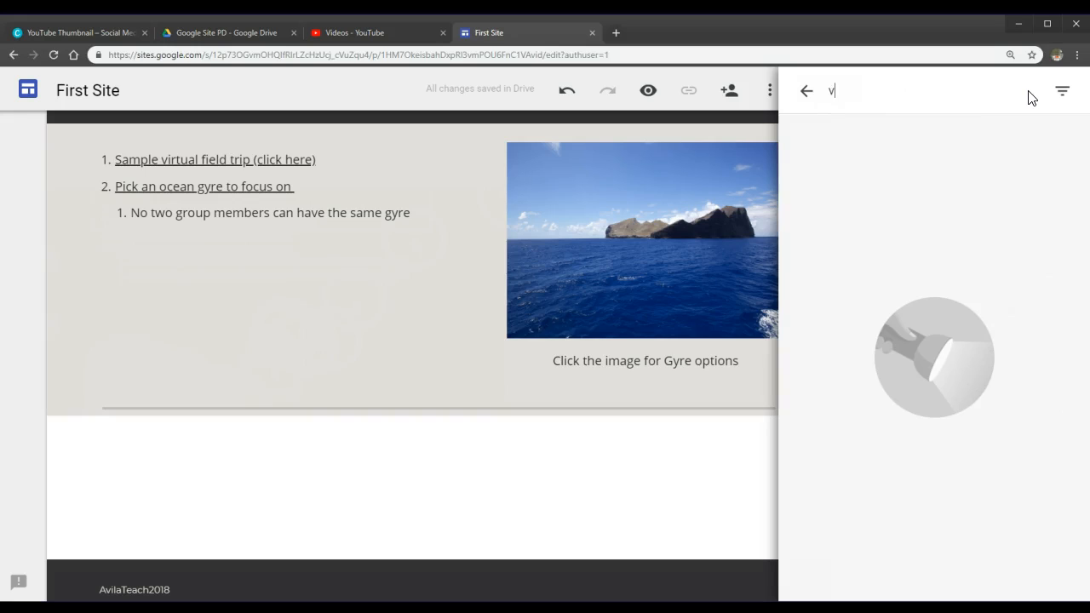
pyautogui.write('irtual to')
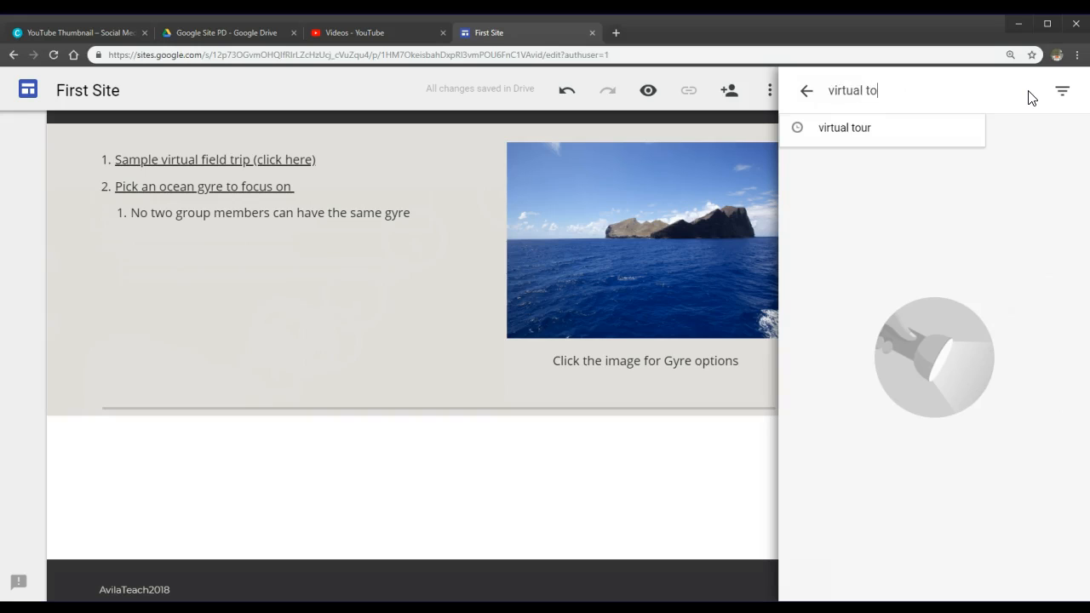
pyautogui.write('ur')
pyautogui.press('Return')
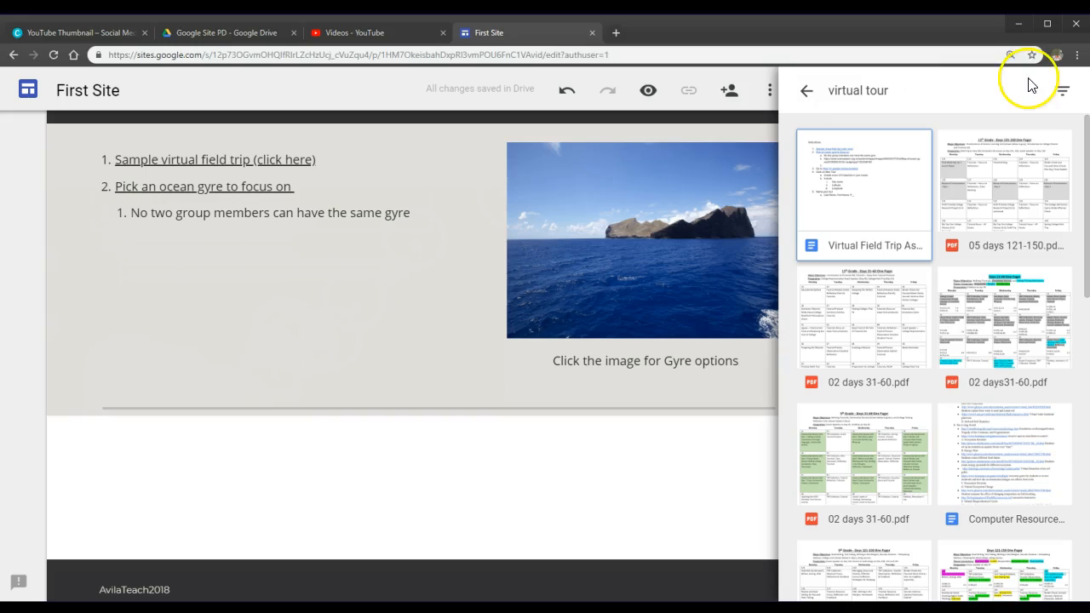
pyautogui.click(901, 206)
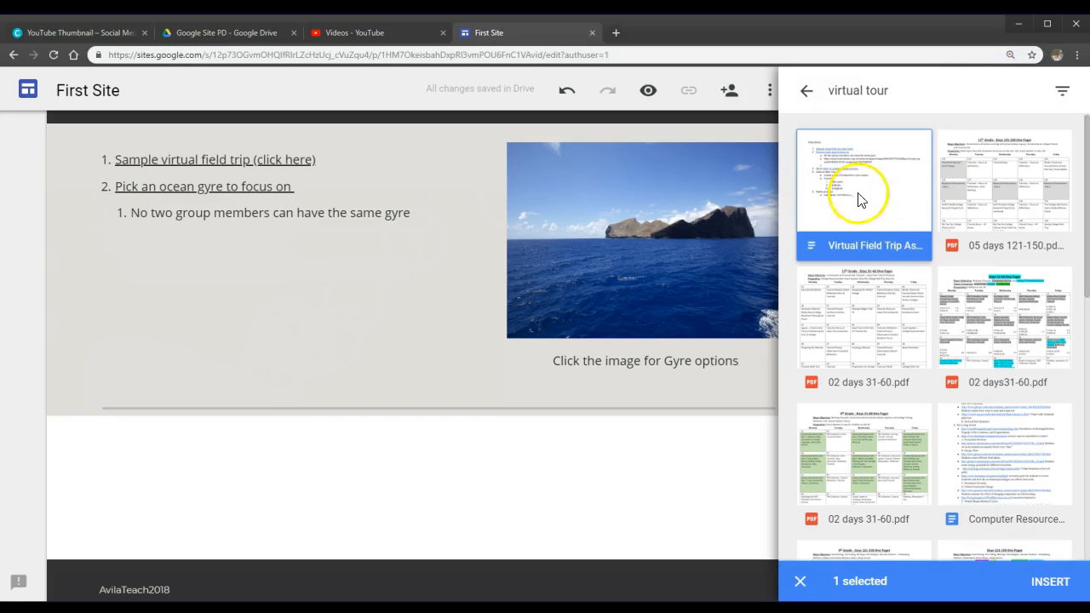
pyautogui.click(1050, 583)
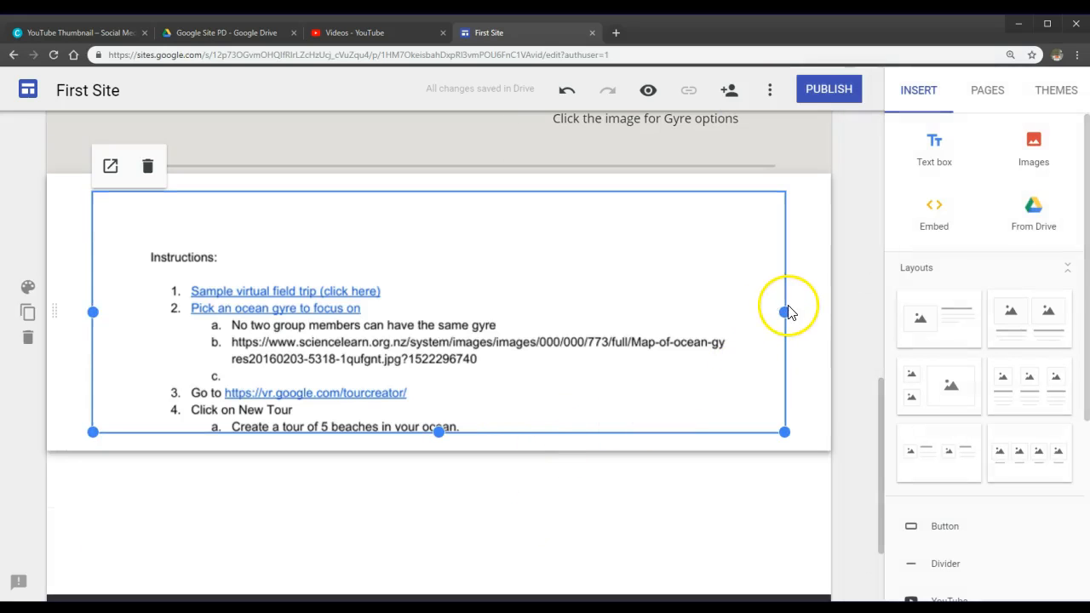
# Narrow the embedded assignment document slightly from its right edge, keeping its left edge and height in place.
pyautogui.moveTo(784, 311); pyautogui.dragTo(589, 320)
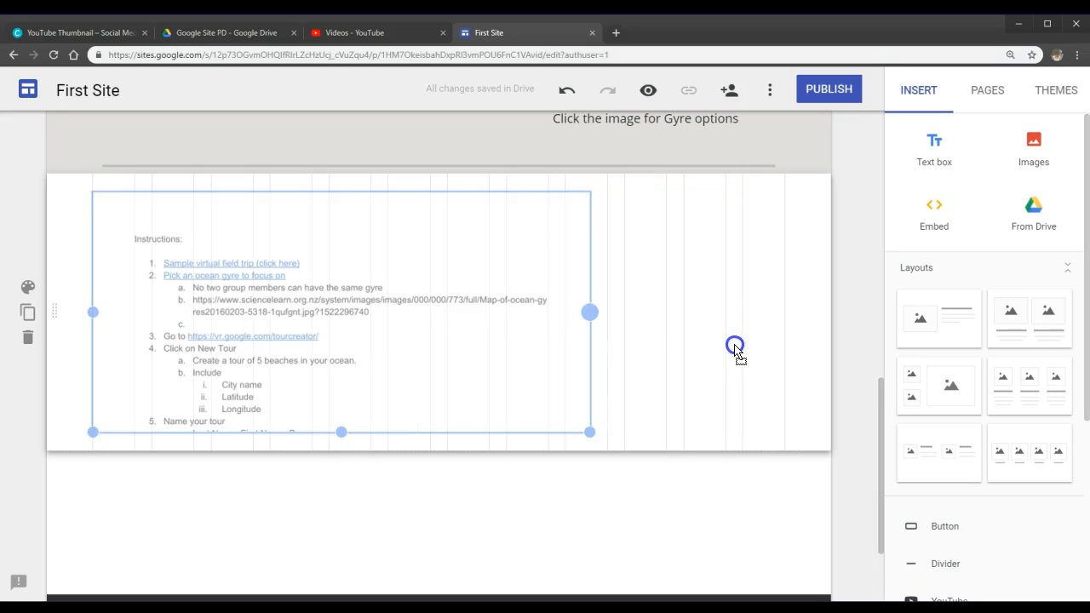
pyautogui.moveTo(734, 344); pyautogui.dragTo(734, 344)
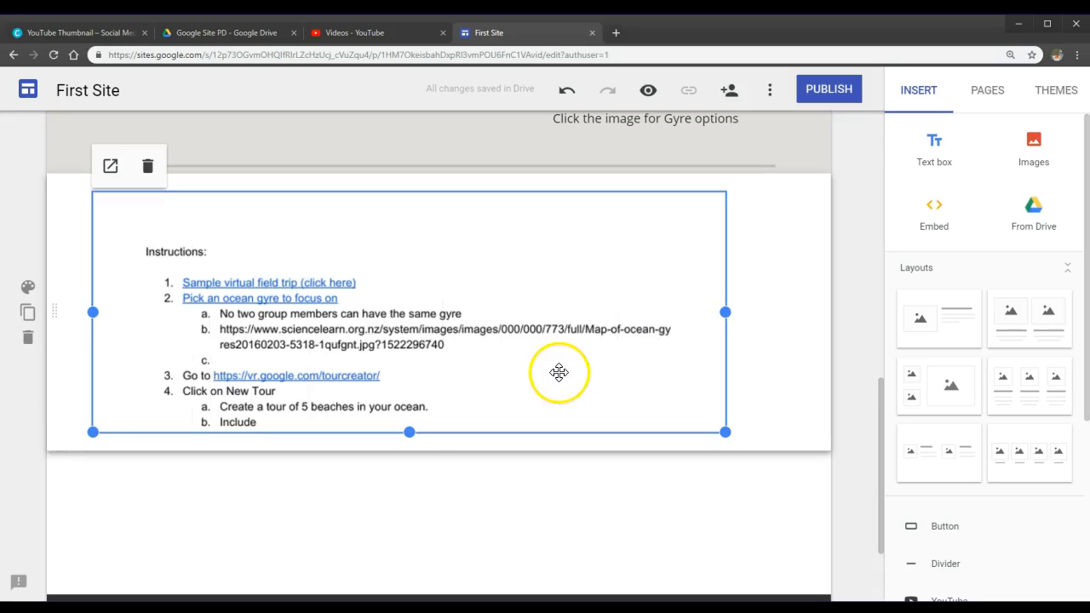
pyautogui.click(864, 299)
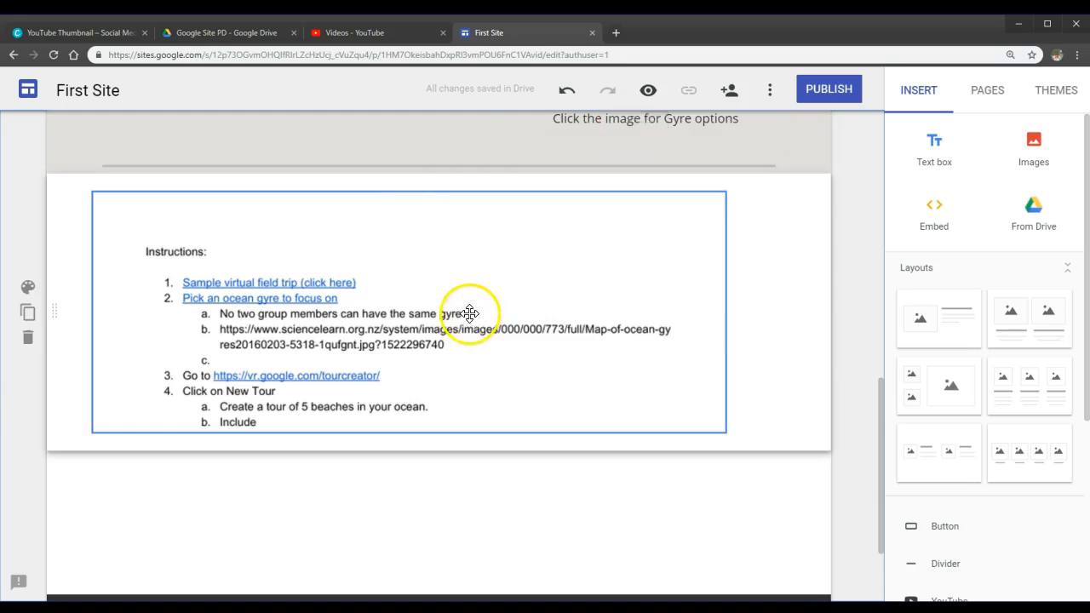
# Preview the site and examine how the embedded assignment document displays and scrolls within the page.
pyautogui.scroll(-2, 469, 314)
pyautogui.click(648, 92)
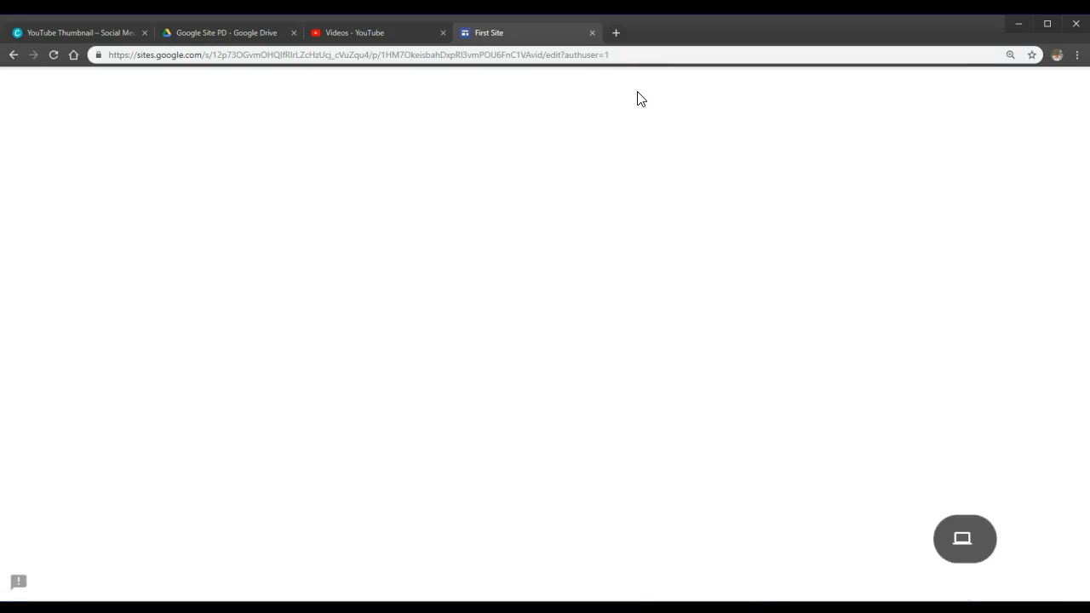
pyautogui.scroll(-8, 491, 387)
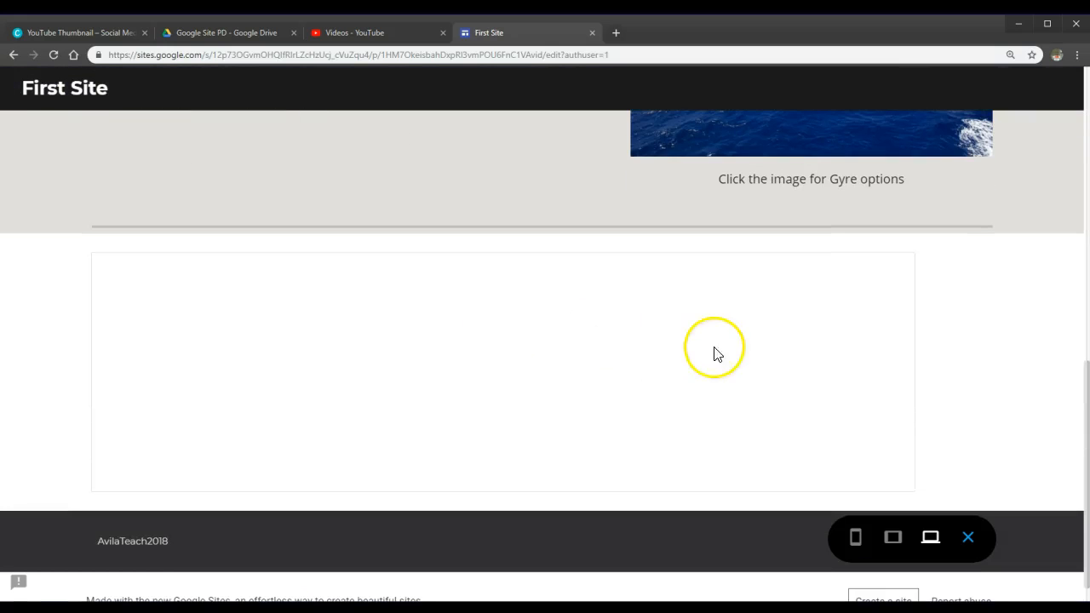
pyautogui.scroll(-5, 723, 343)
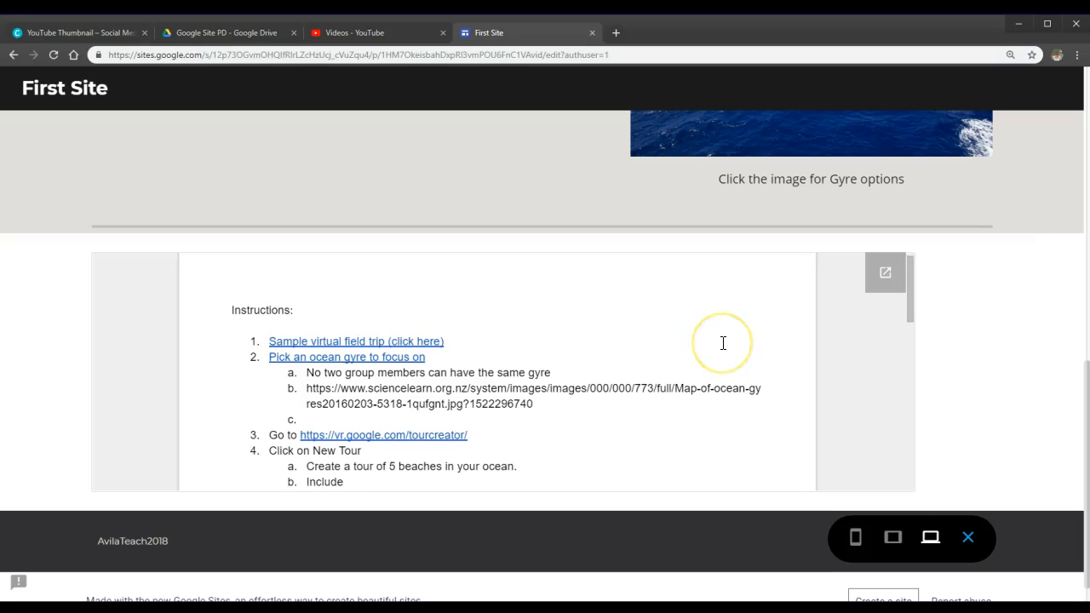
pyautogui.scroll(5, 536, 375)
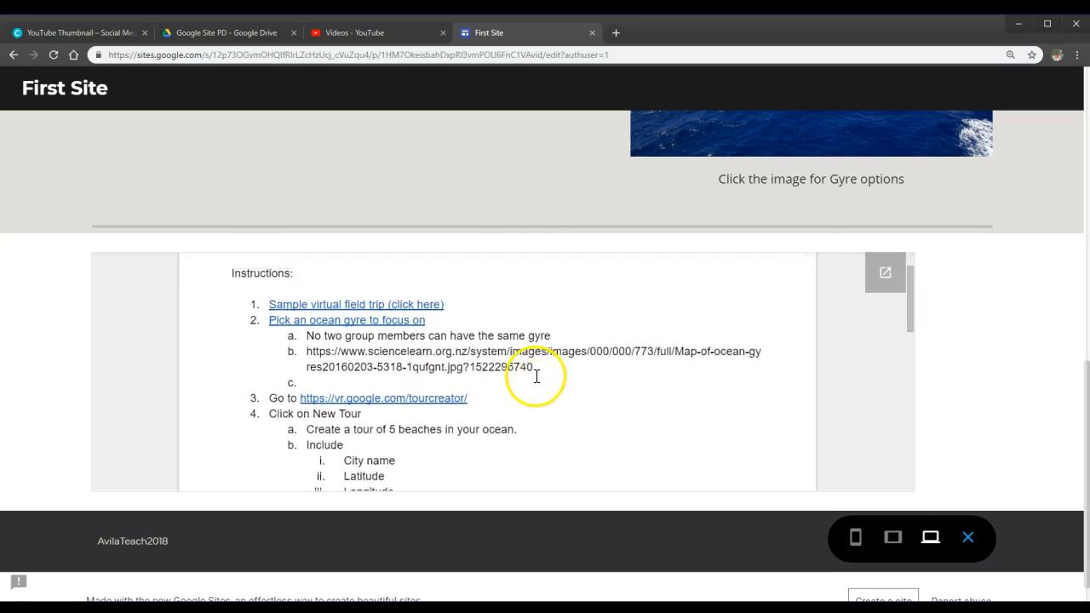
pyautogui.click(406, 372)
# Open the embedded Virtual Field Trip Assignment document in its own tab and bring up its link sharing options.
pyautogui.click(886, 274)
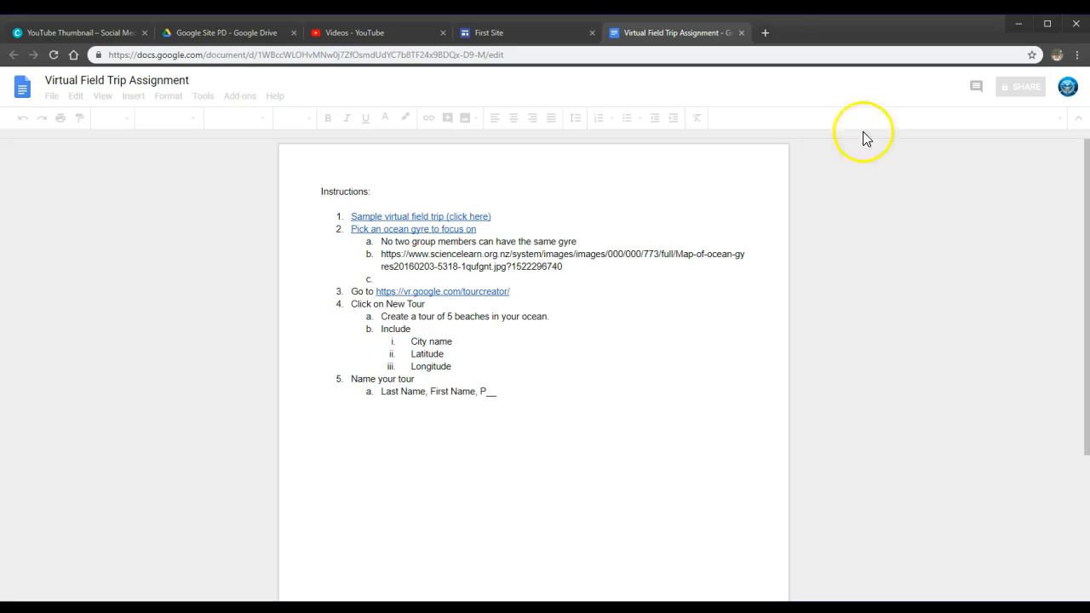
pyautogui.click(1016, 88)
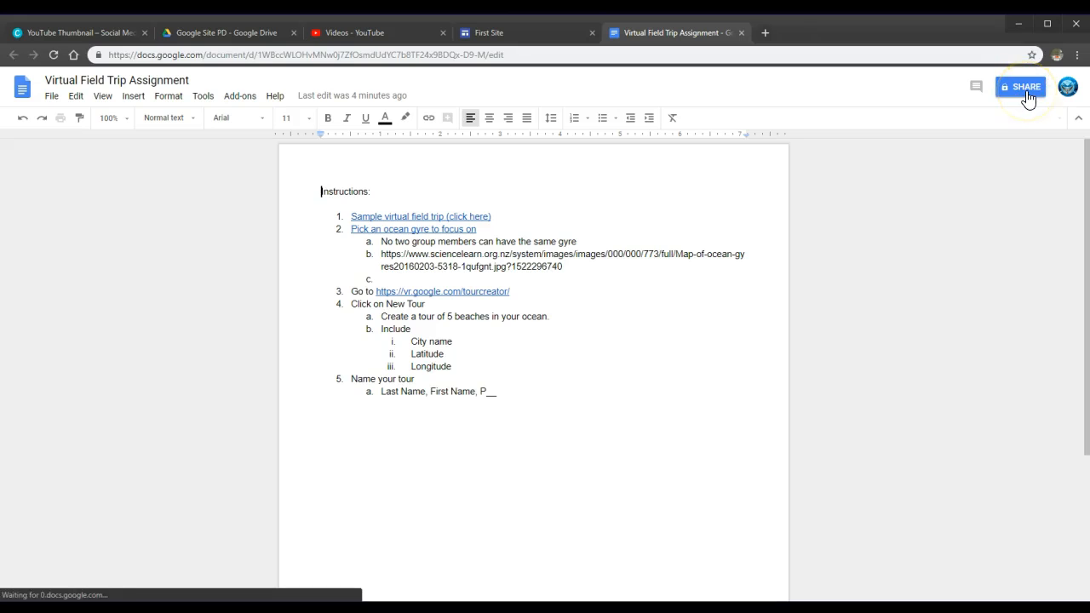
pyautogui.click(1027, 96)
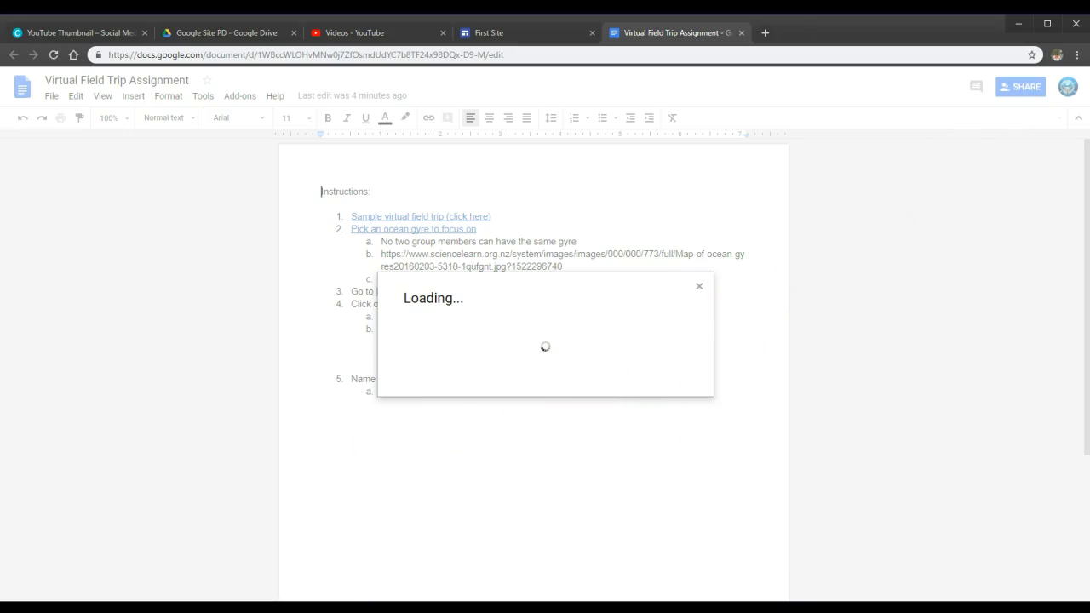
pyautogui.click(688, 388)
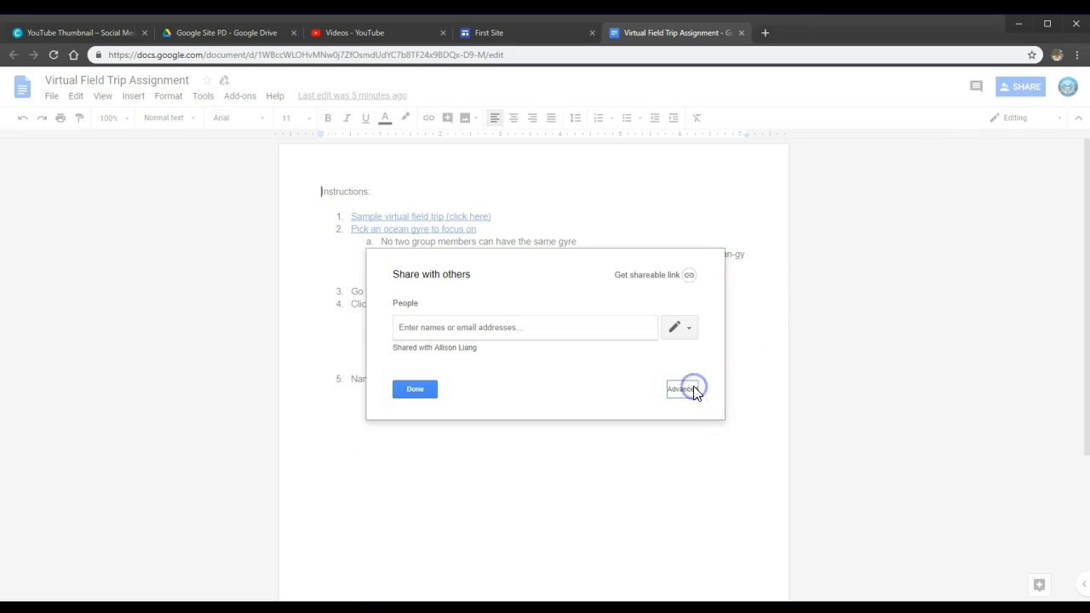
pyautogui.click(651, 266)
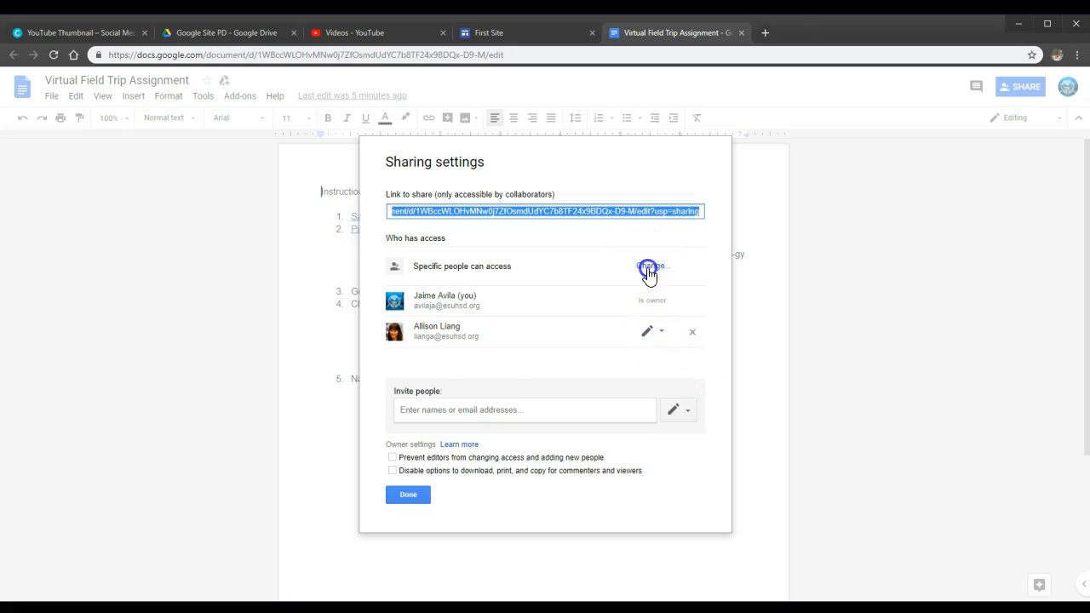
# Set the document's link sharing to On - esuhsd.org with Can view access, save it and close the sharing settings.
pyautogui.click(506, 281)
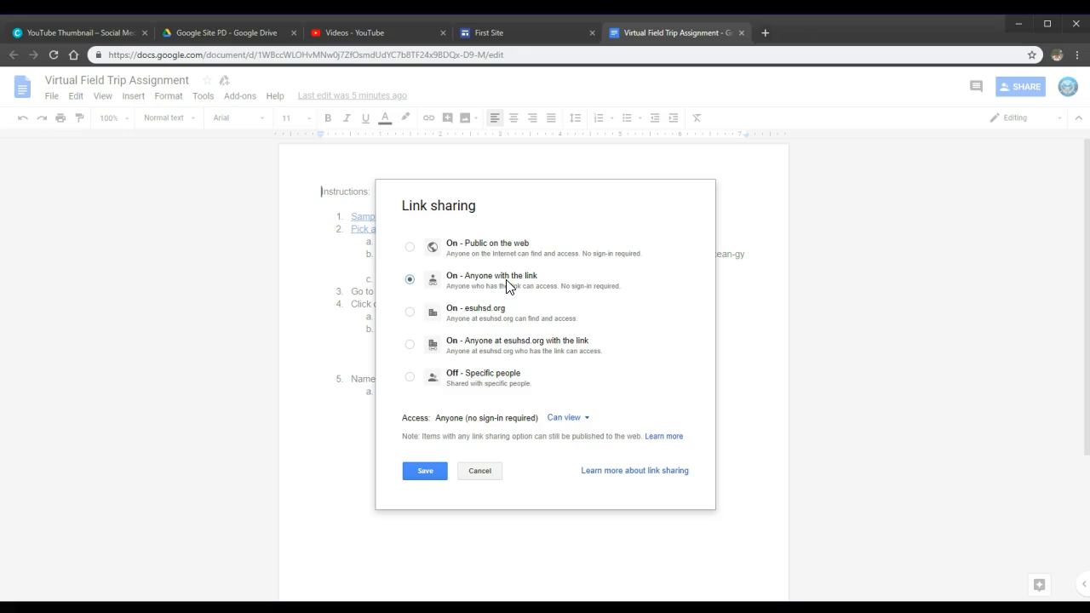
pyautogui.click(499, 245)
pyautogui.click(499, 315)
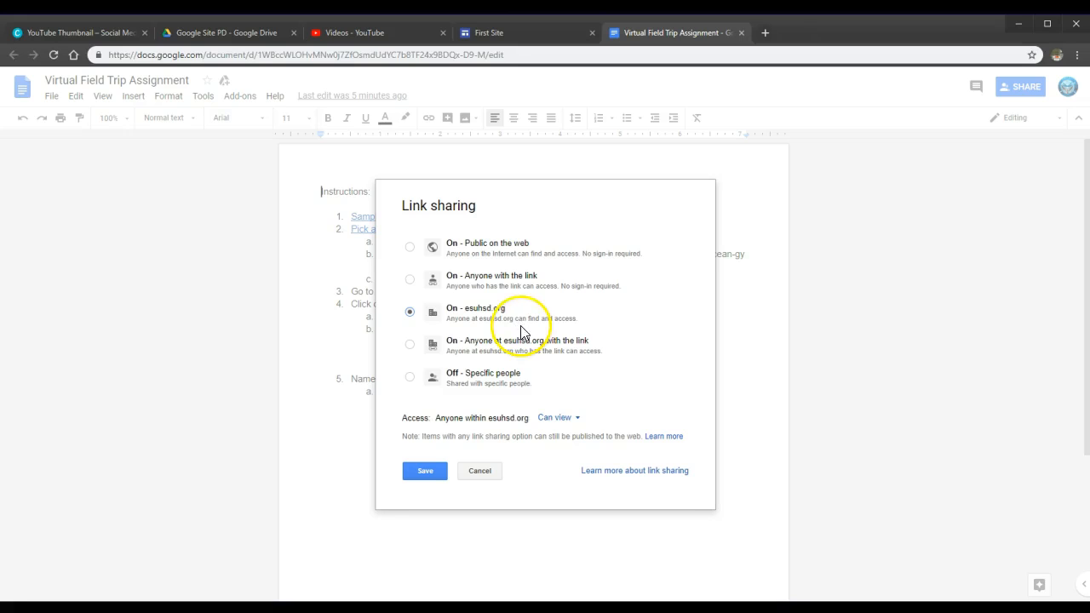
pyautogui.click(552, 420)
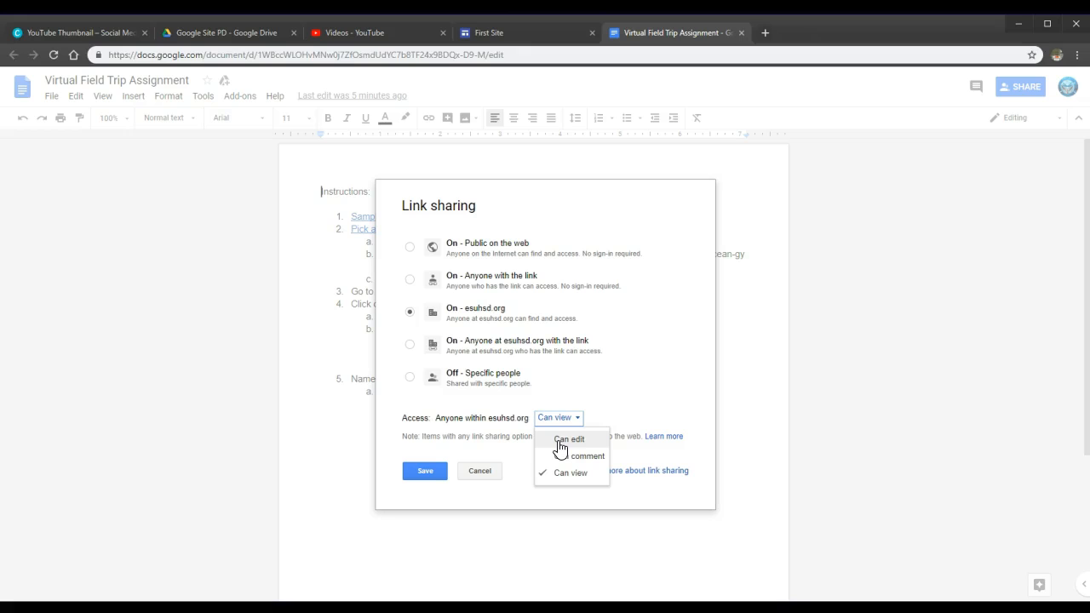
pyautogui.click(563, 458)
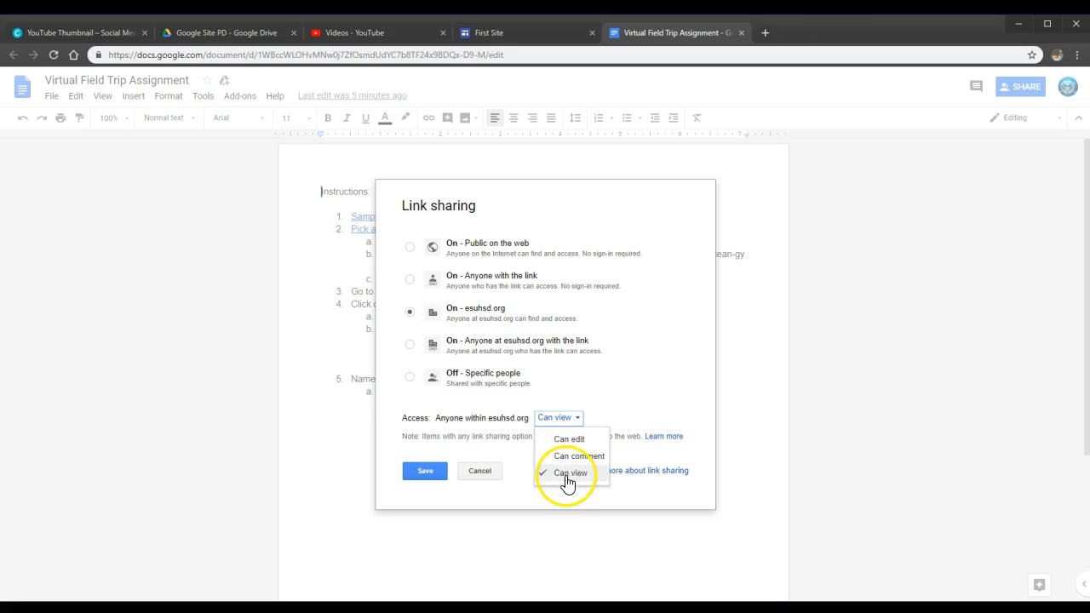
pyautogui.click(568, 475)
pyautogui.click(426, 473)
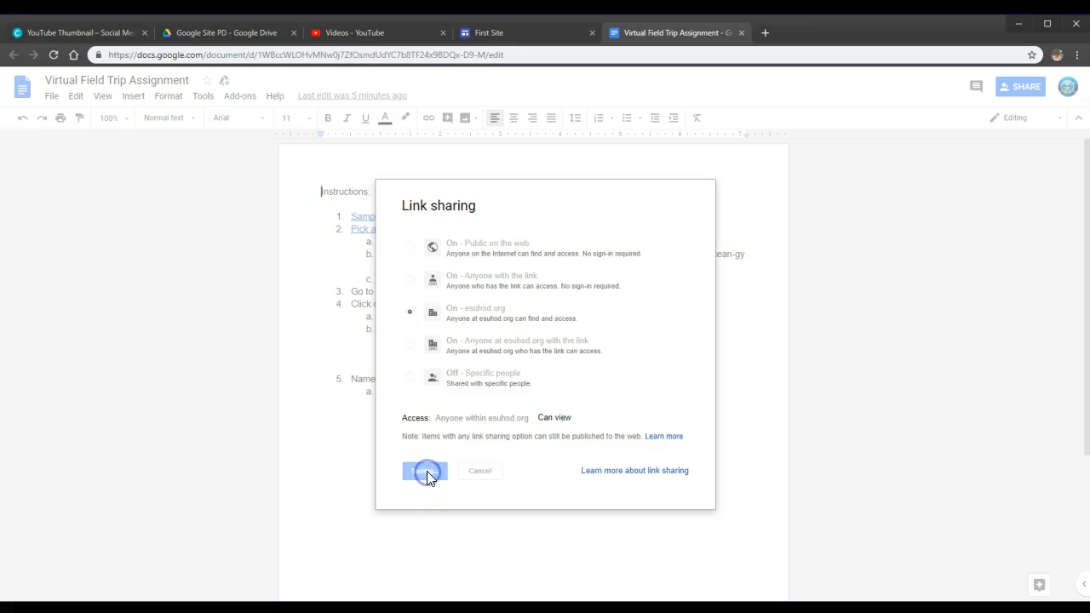
pyautogui.click(422, 495)
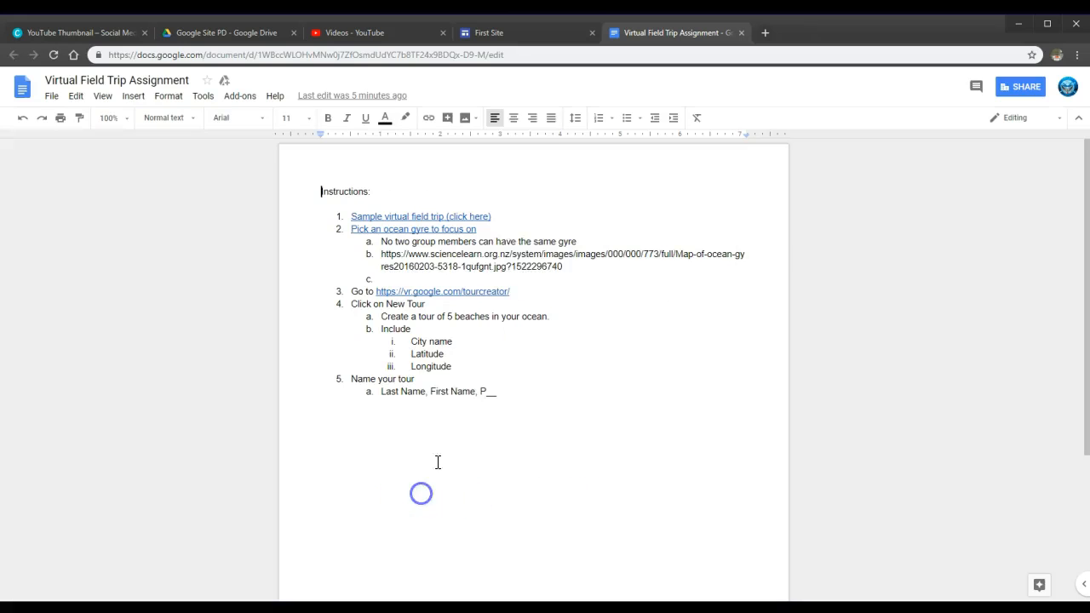
# Return to the First Site preview and review the page from the Welcome banner to the embedded assignment document.
pyautogui.click(513, 33)
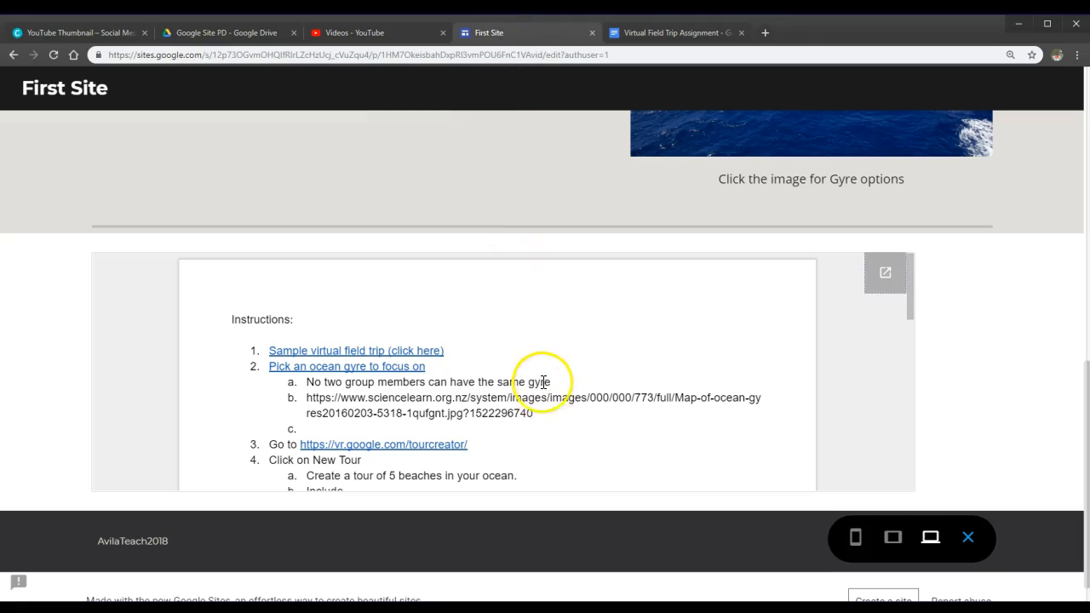
pyautogui.scroll(-1, 544, 376)
pyautogui.scroll(3, 543, 376)
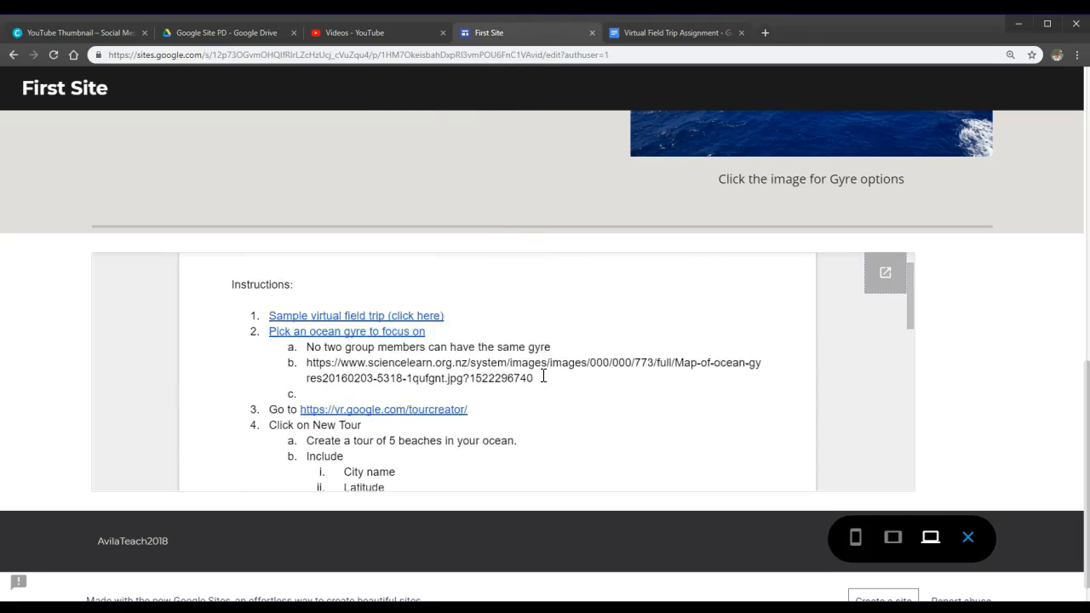
pyautogui.scroll(7, 517, 319)
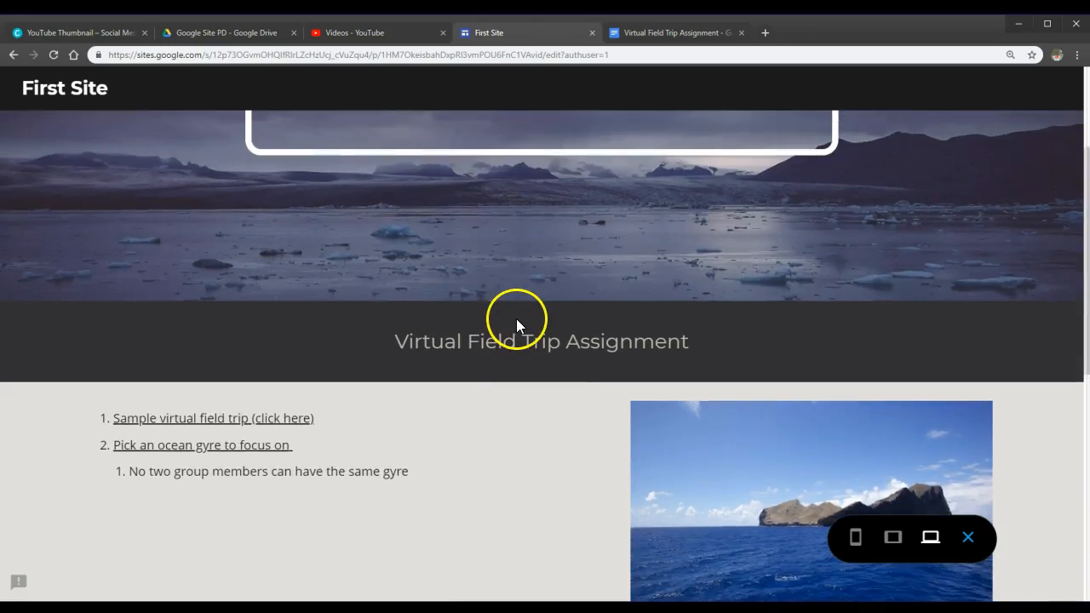
pyautogui.scroll(-6, 516, 324)
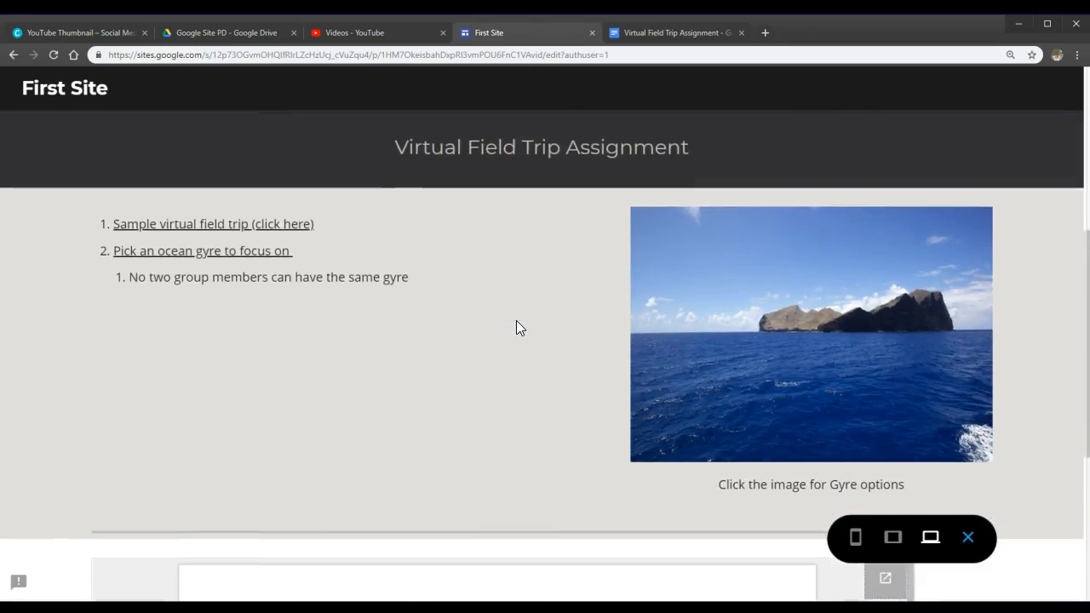
pyautogui.scroll(-2, 511, 339)
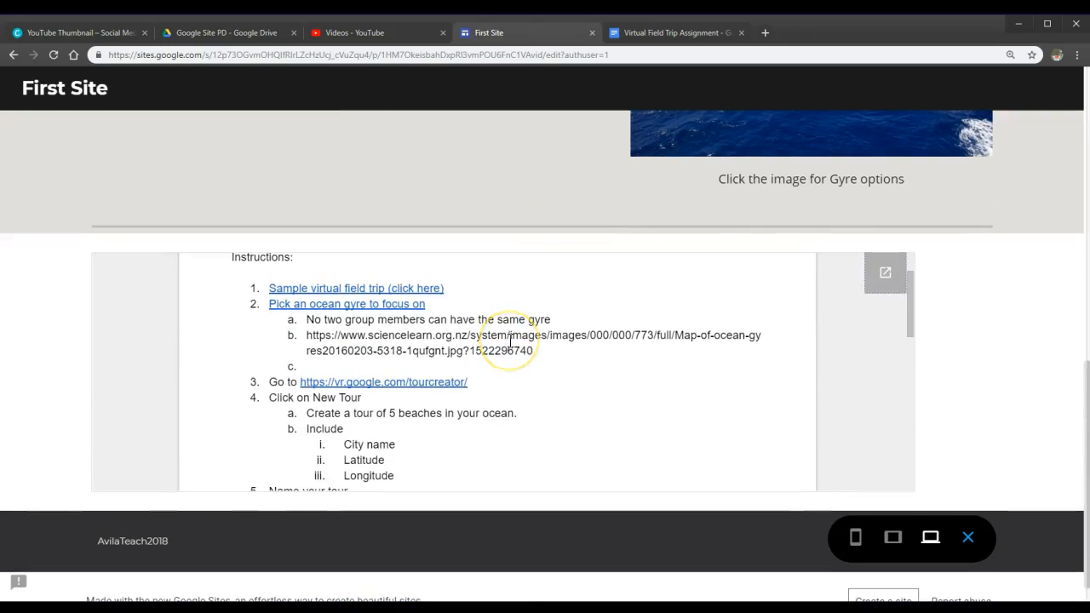
pyautogui.scroll(2, 510, 342)
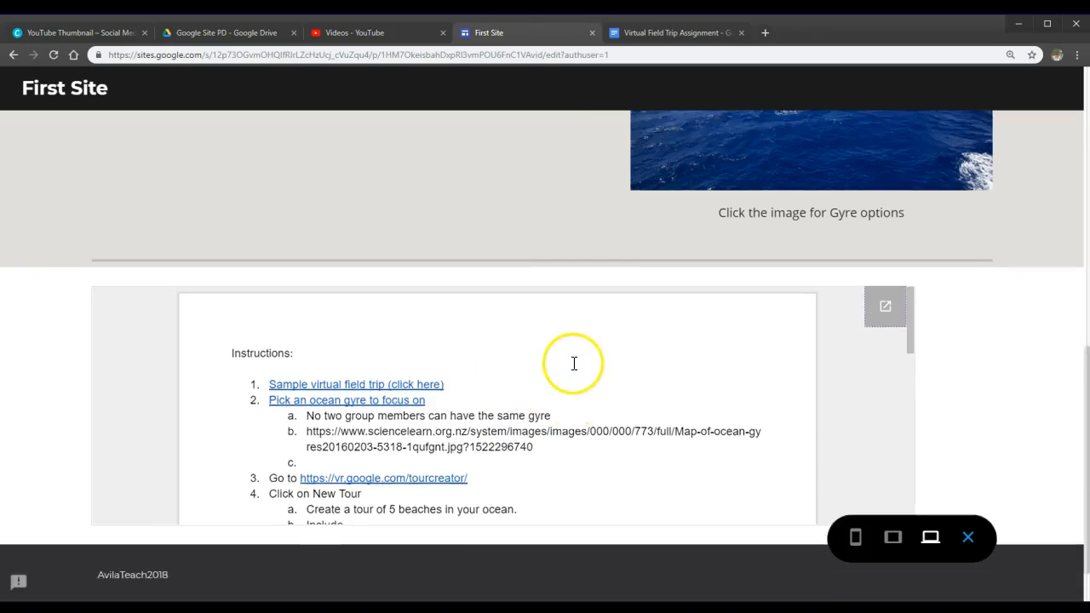
pyautogui.scroll(8, 570, 374)
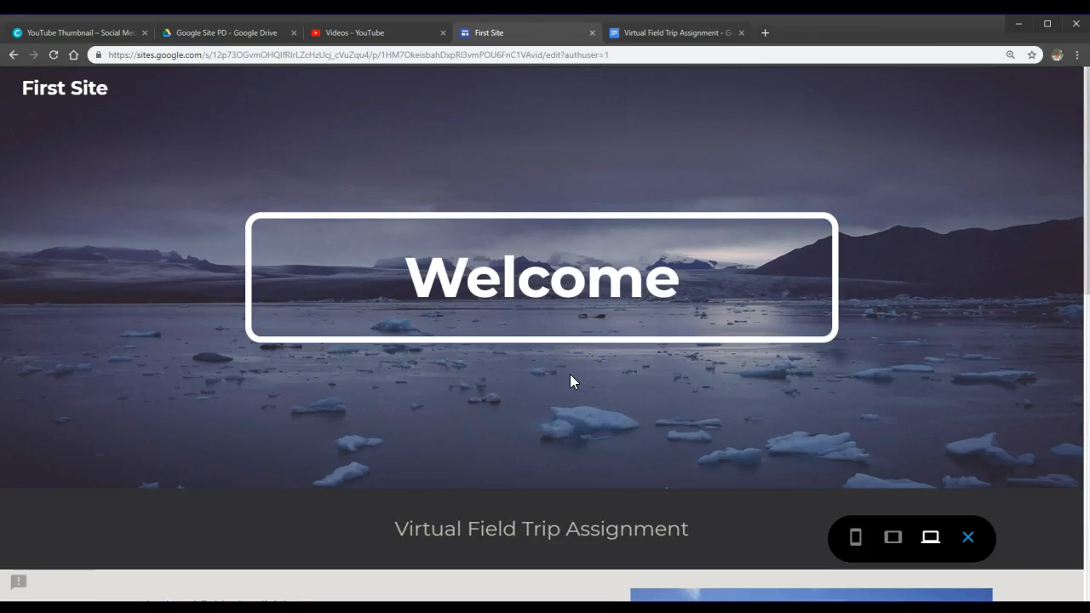
pyautogui.scroll(-2, 572, 372)
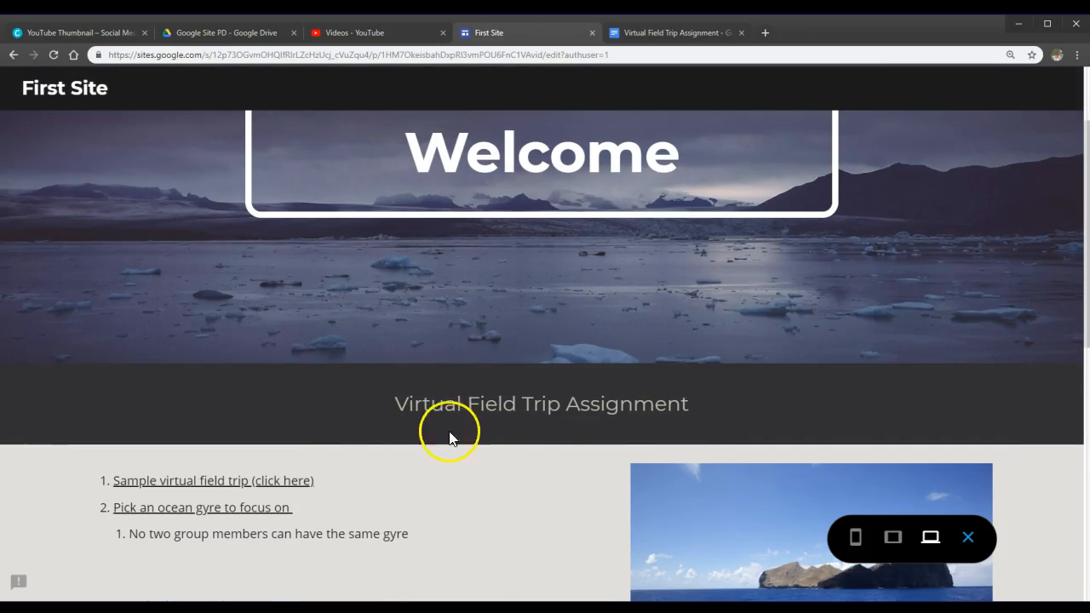
pyautogui.scroll(-5, 572, 557)
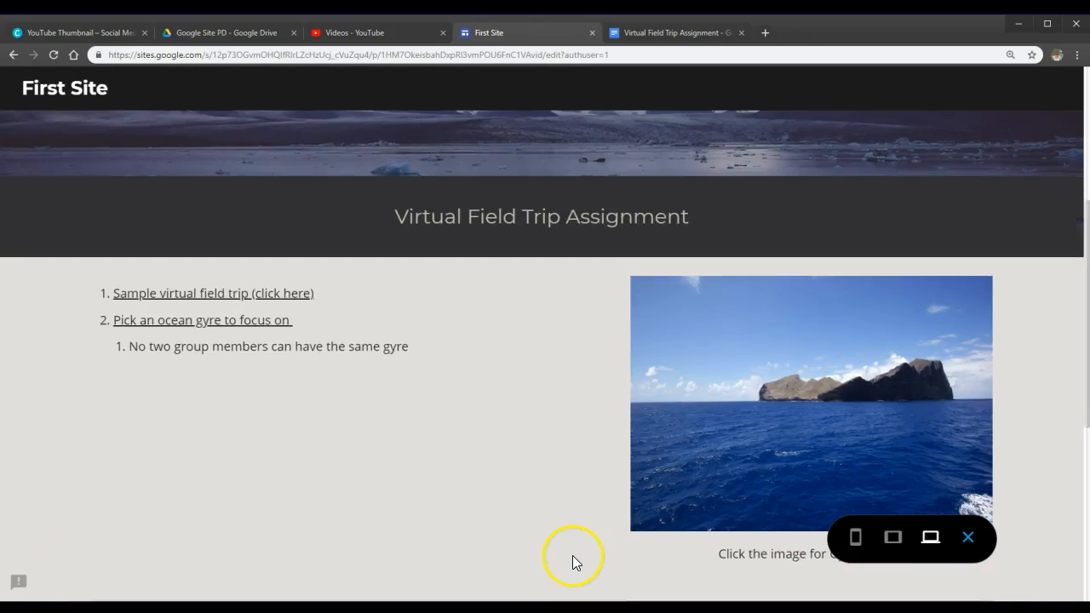
# Check the embedded assignment document once more in the preview and return to the site editor.
pyautogui.scroll(-5, 556, 558)
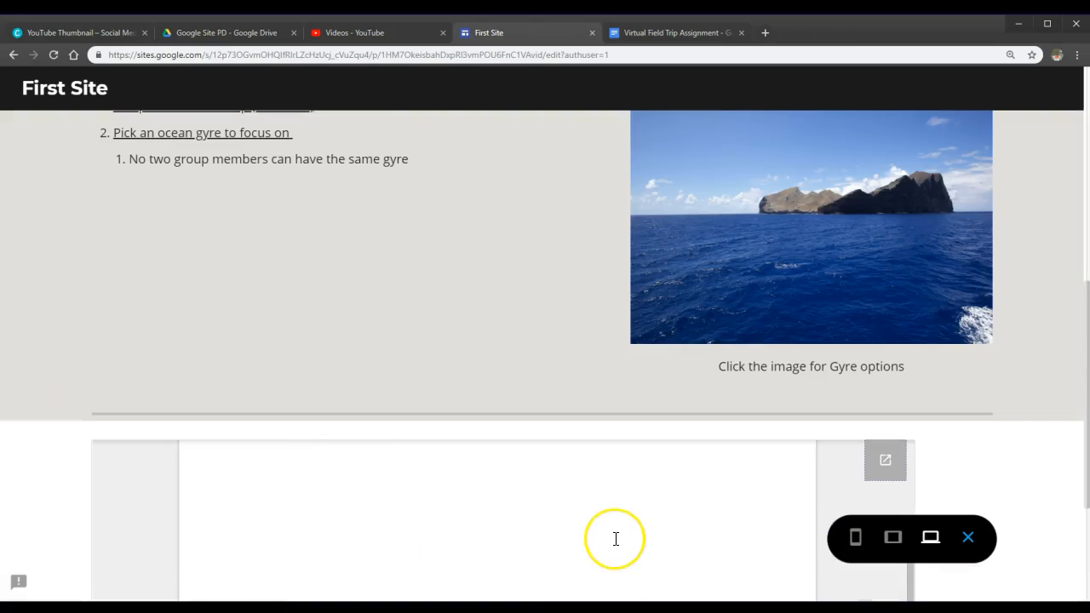
pyautogui.scroll(10, 615, 538)
pyautogui.scroll(4, 557, 384)
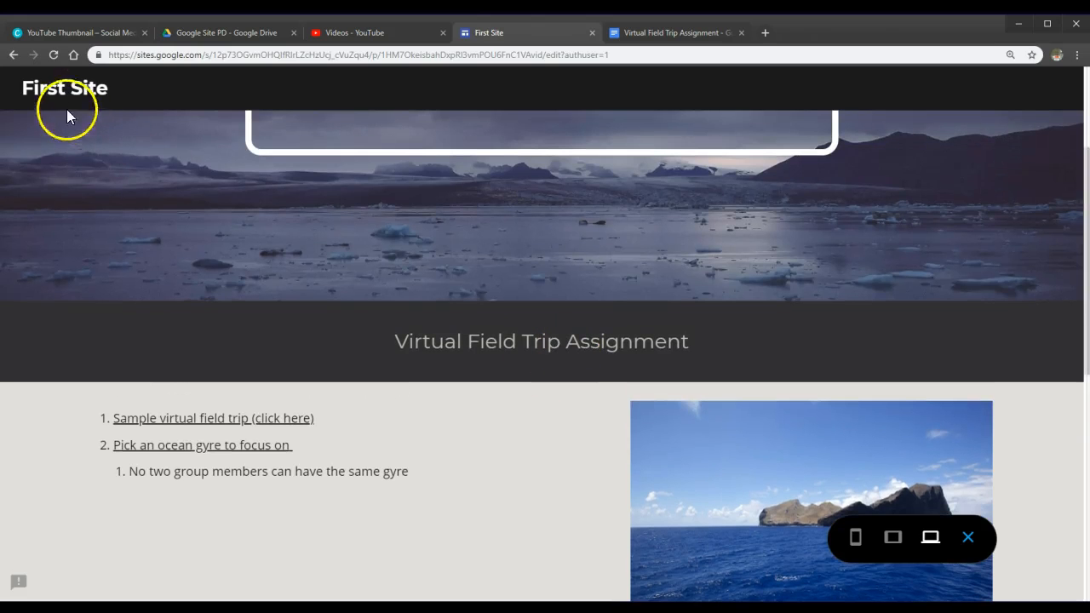
pyautogui.click(14, 54)
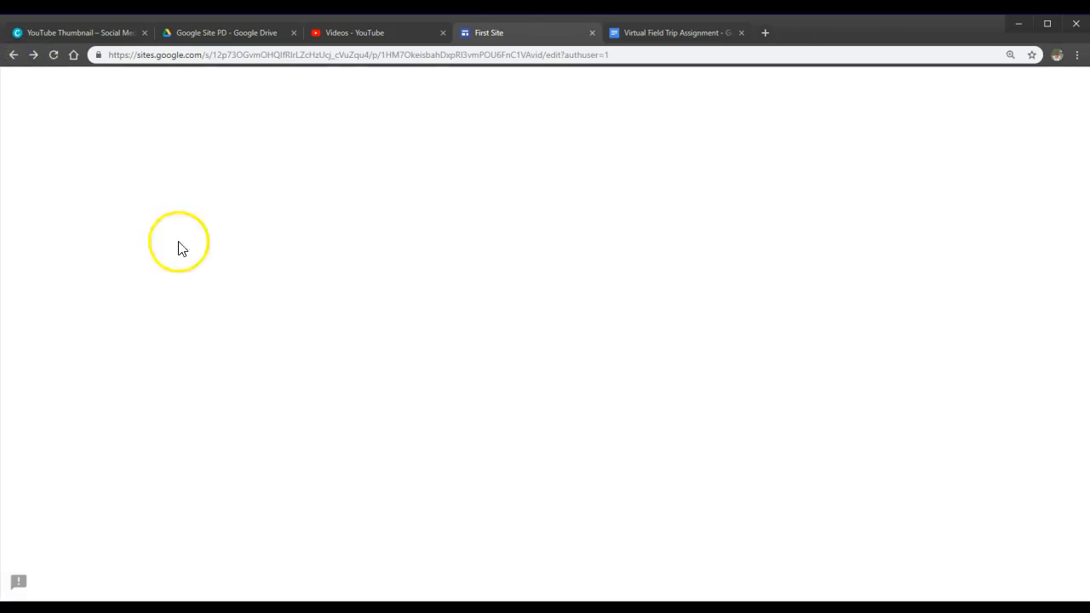
pyautogui.scroll(10, 673, 332)
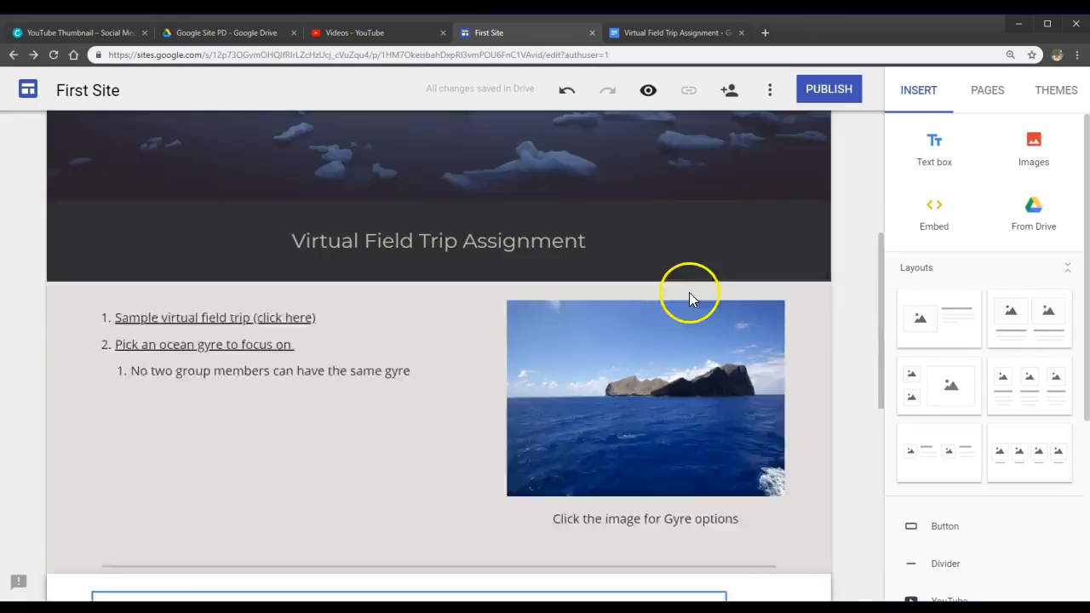
# Select the full Virtual Field Trip Assignment heading text below the banner and open its link settings.
pyautogui.scroll(-3, 648, 358)
pyautogui.click(494, 330)
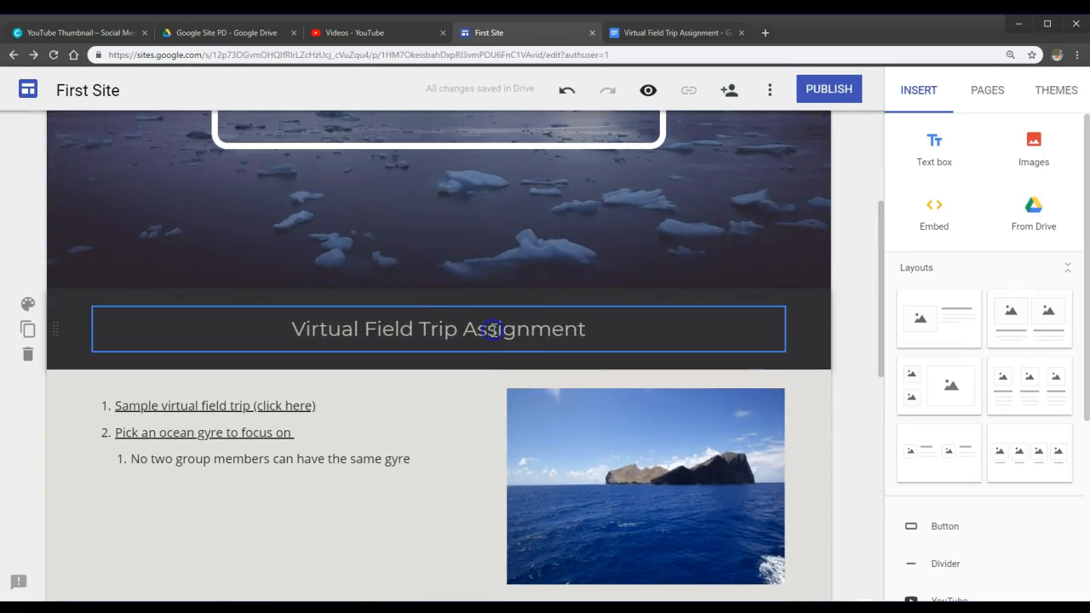
pyautogui.tripleClick(494, 330)
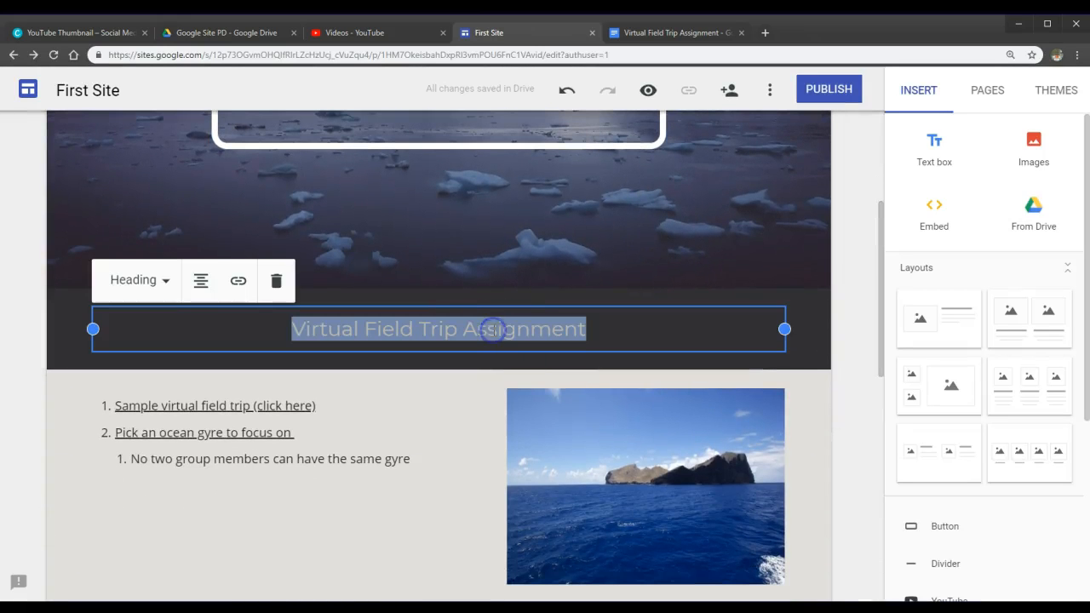
pyautogui.click(239, 282)
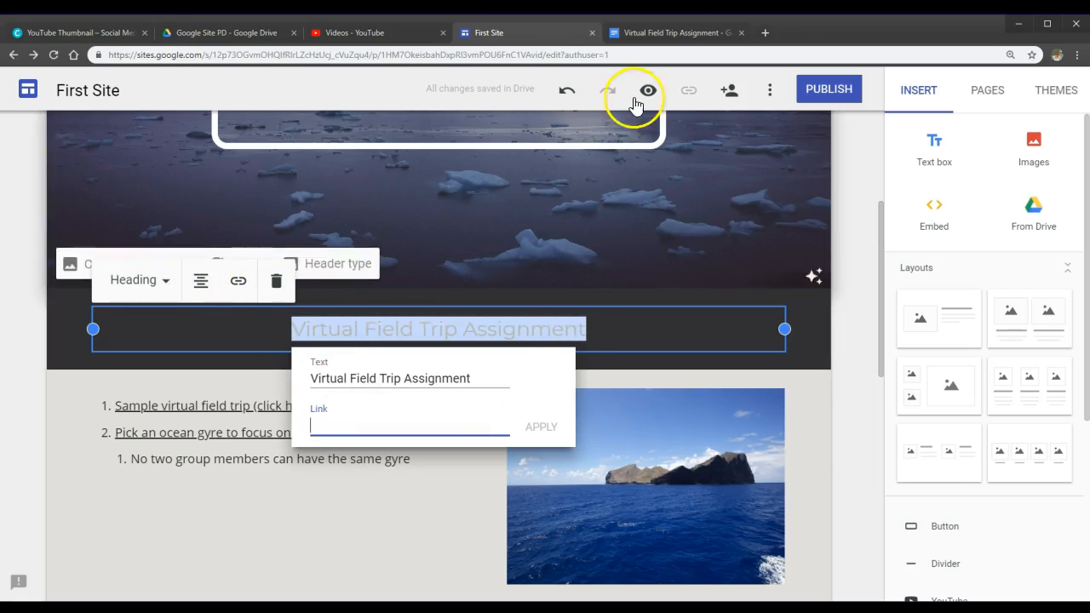
# Switch to the open Virtual Field Trip Assignment document in Google Docs and copy its web address.
pyautogui.click(720, 32)
pyautogui.click(485, 56)
pyautogui.rightClick(483, 59)
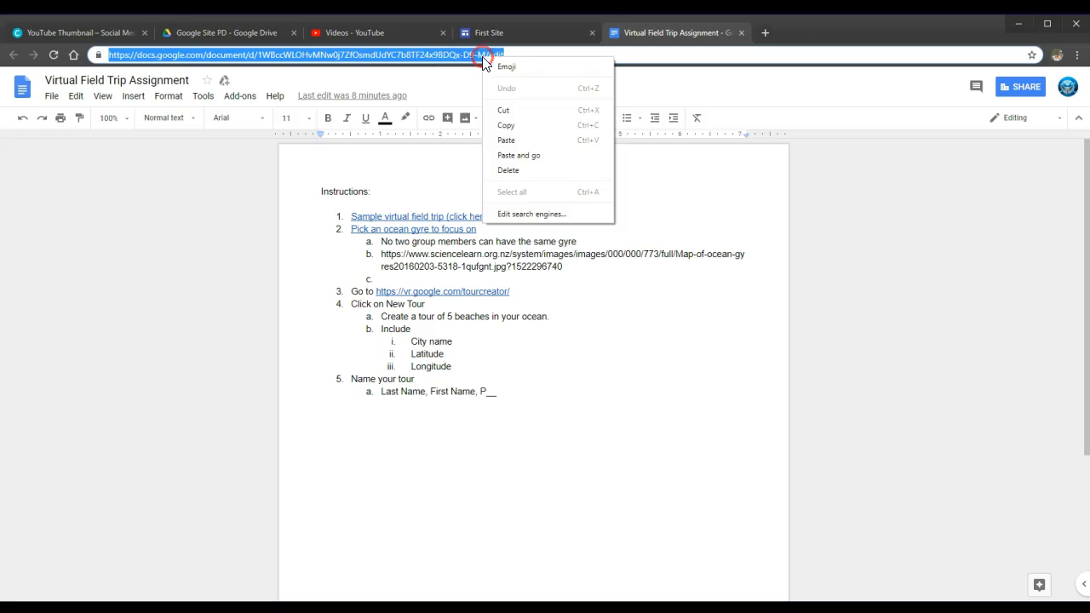
pyautogui.click(508, 126)
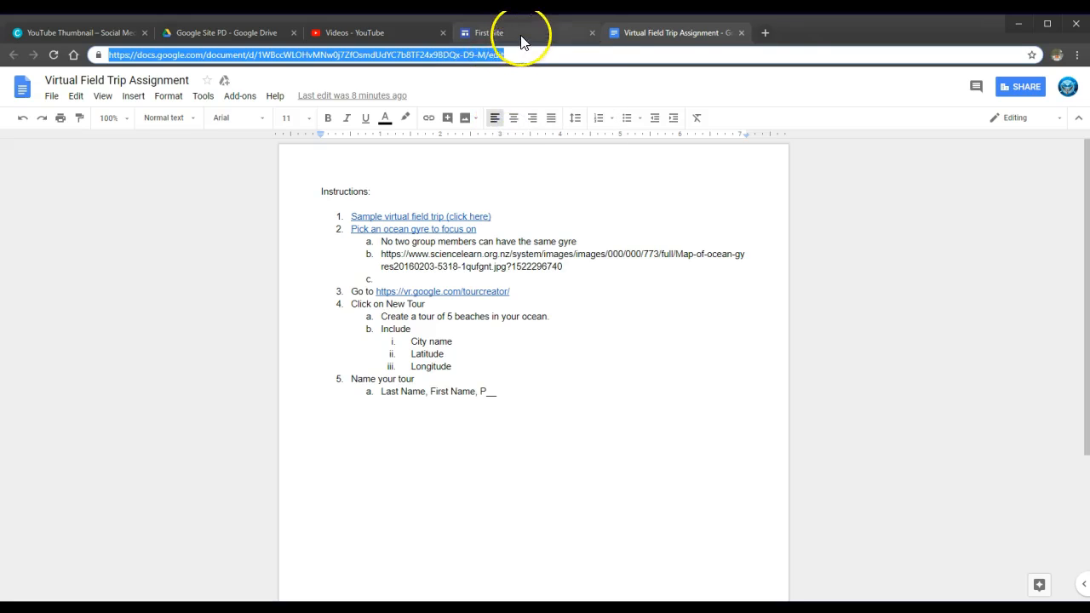
# Back in the First Site editor, link the Virtual Field Trip Assignment heading to the copied document address and apply it.
pyautogui.click(520, 37)
pyautogui.click(443, 328)
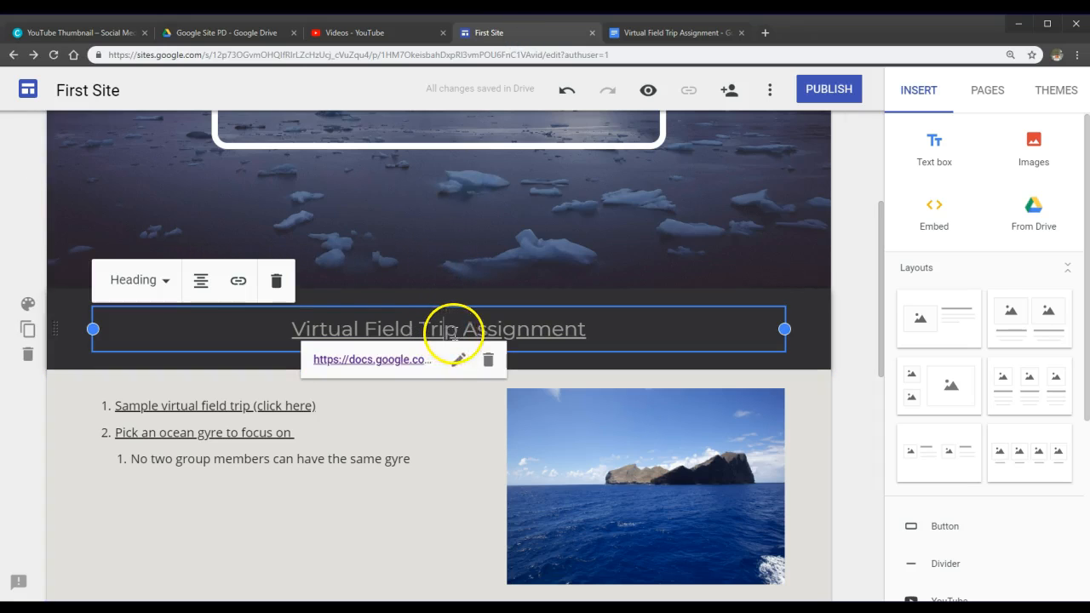
pyautogui.click(238, 280)
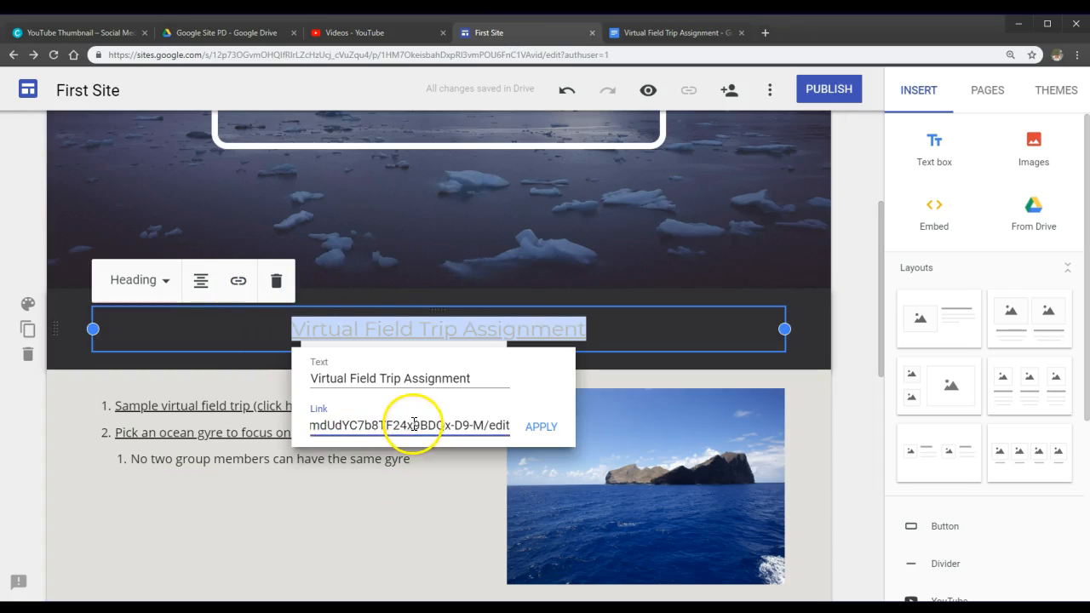
pyautogui.doubleClick(413, 425)
pyautogui.click(549, 428)
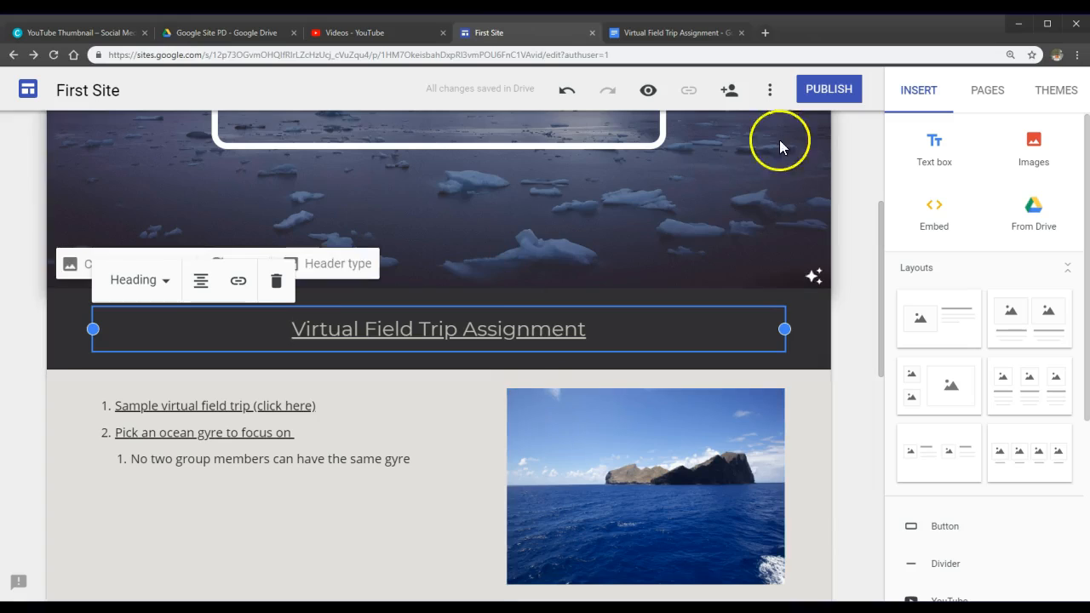
# Deselect the heading and compare the linked heading with the embedded assignment document further down the page.
pyautogui.click(860, 406)
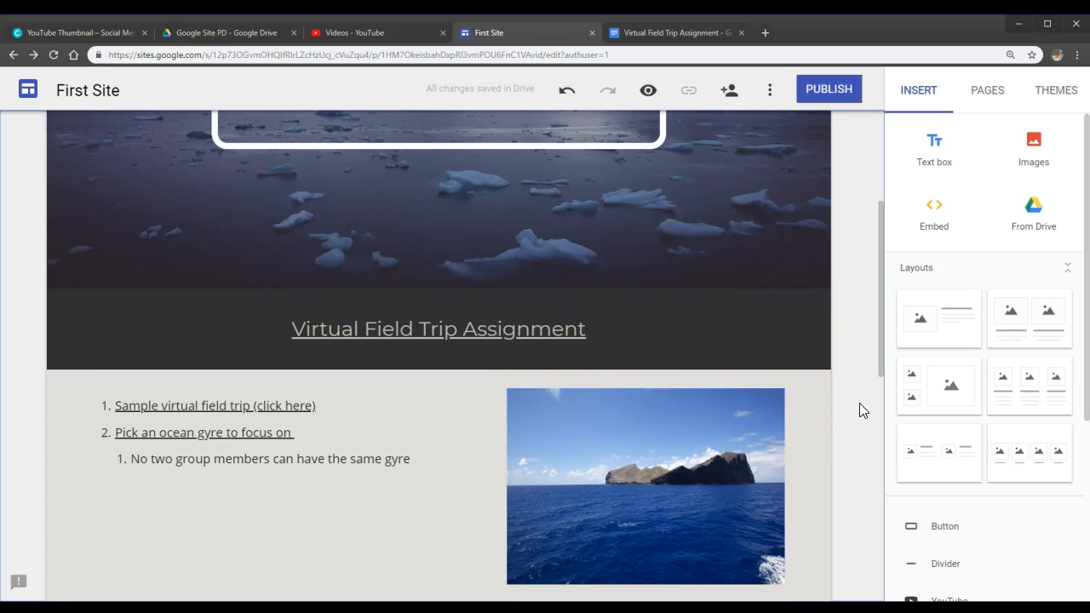
pyautogui.scroll(-5, 853, 412)
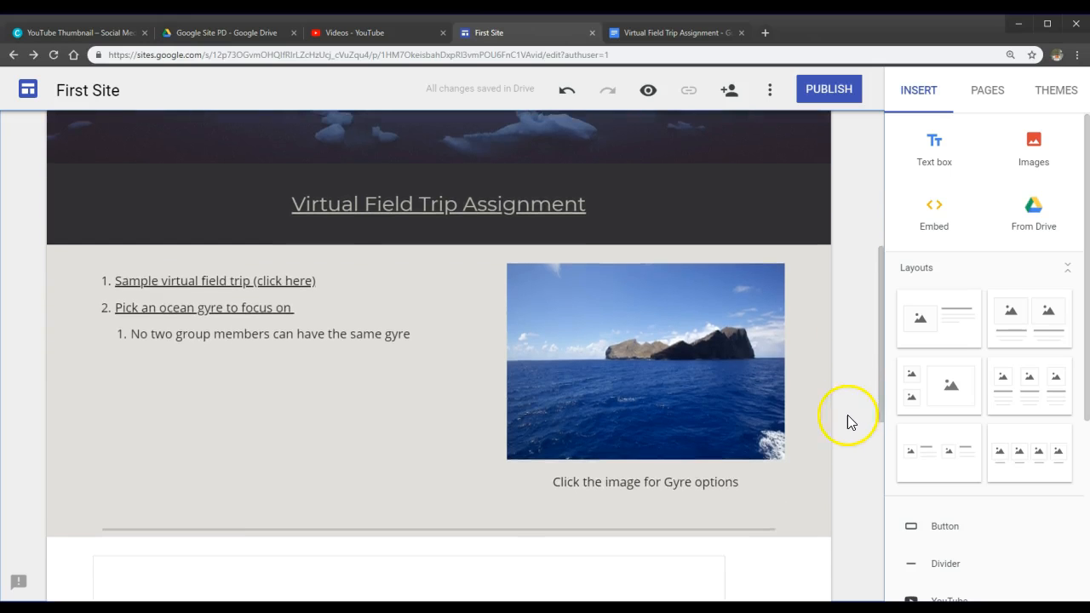
pyautogui.click(562, 281)
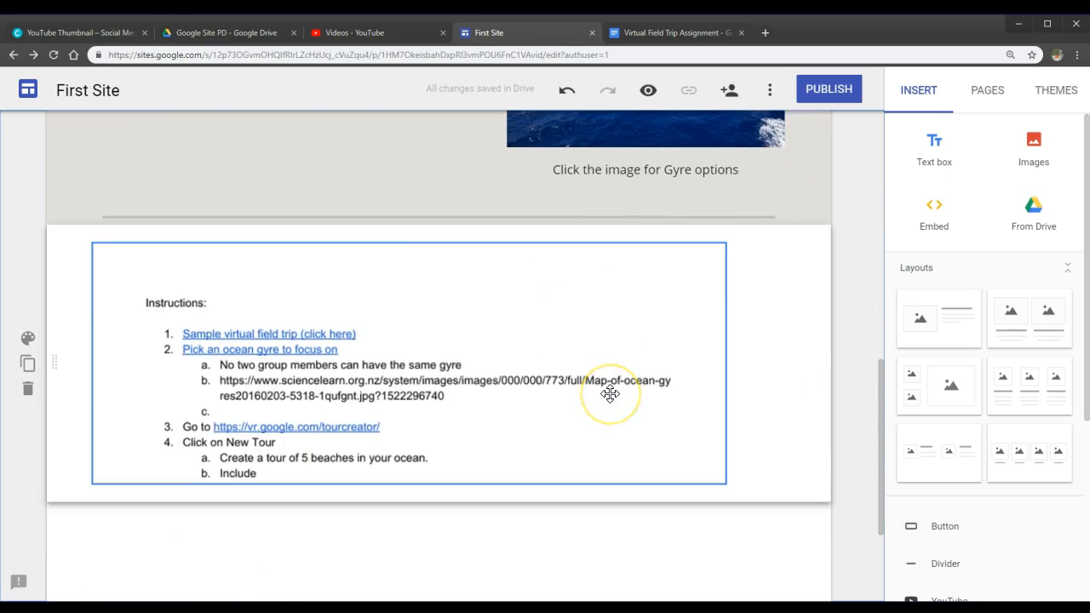
pyautogui.scroll(5, 611, 392)
pyautogui.click(546, 341)
pyautogui.click(539, 281)
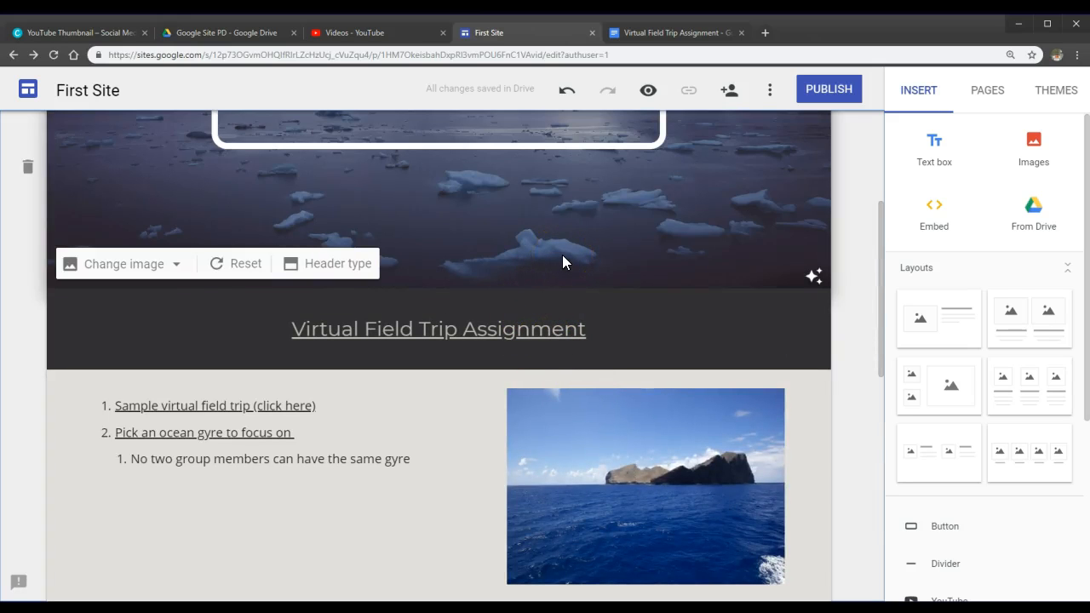